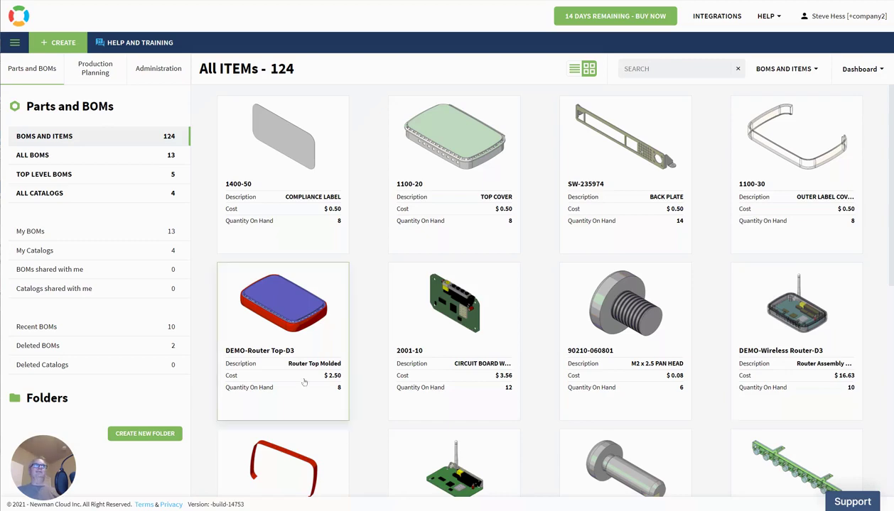
Show the table of all BOMs, then return to the full BOMS AND ITEMS catalog
click(48, 156)
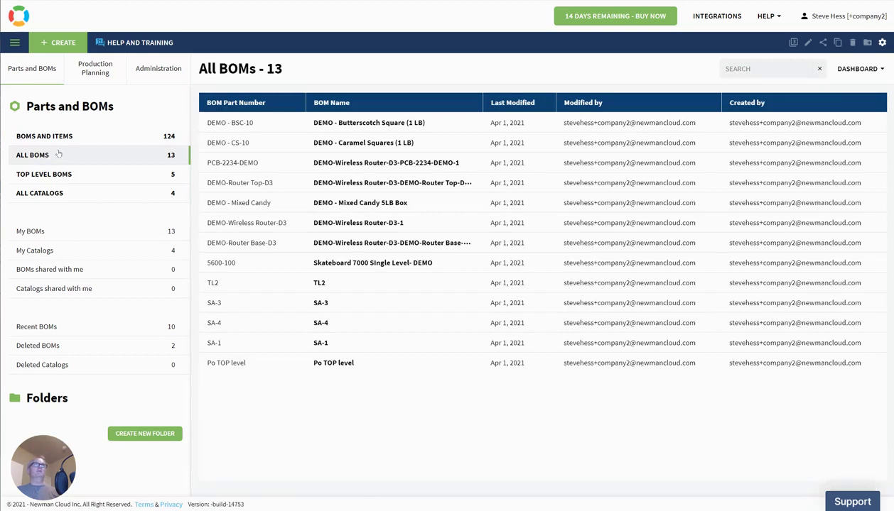
click(61, 136)
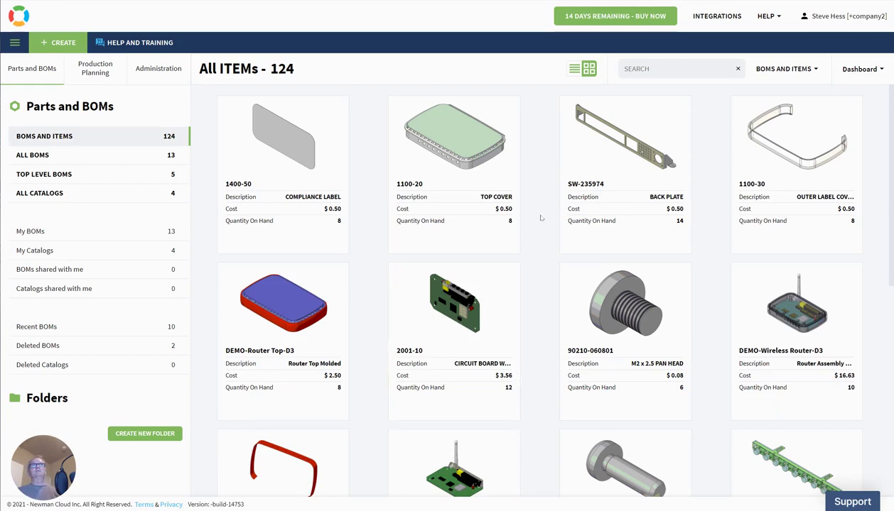
scroll(486, 253, down, 7)
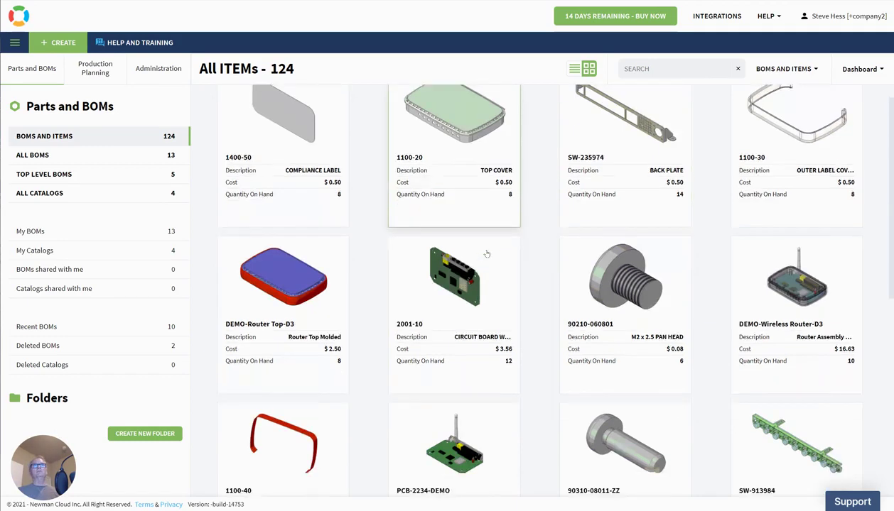
scroll(486, 253, up, 7)
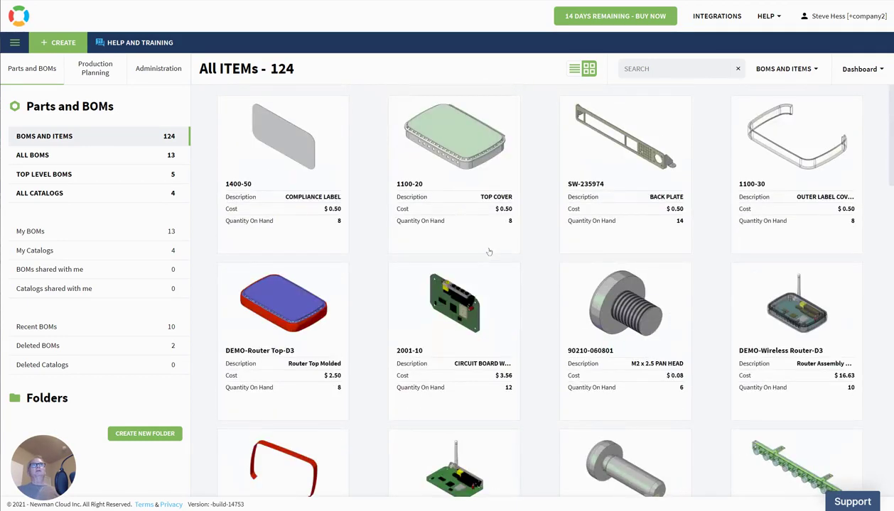
Open Item Information for the 1100-20 top cover and review its properties
click(500, 169)
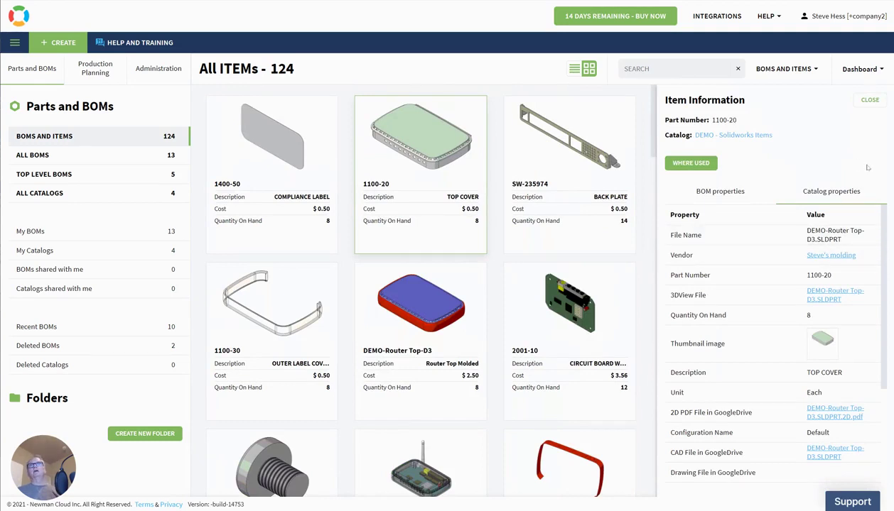
scroll(881, 223, down, 3)
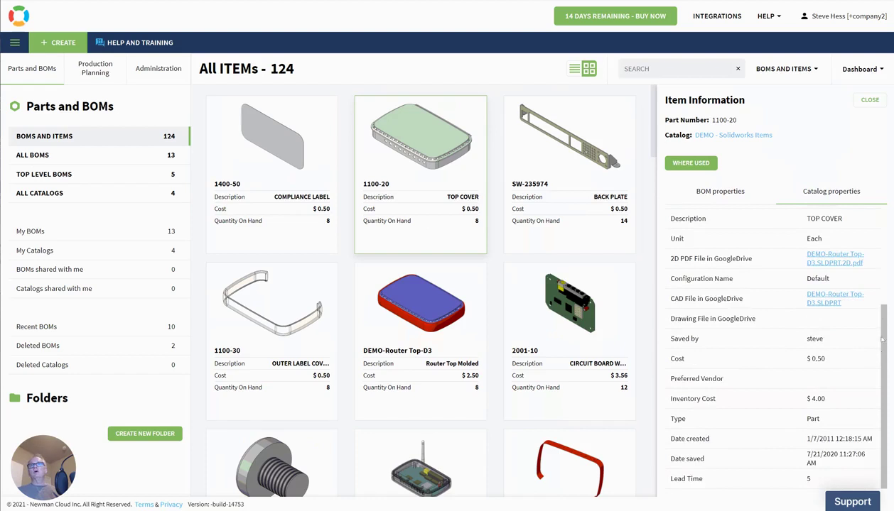
scroll(887, 227, up, 2)
scroll(886, 228, up, 1)
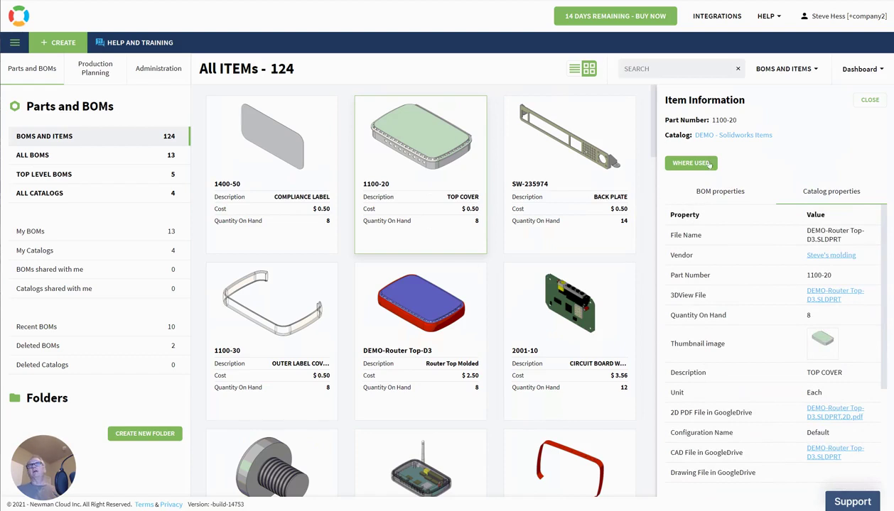
Show details for the 2001-10 circuit board, then for DEMO-Wireless Router-D3
click(616, 307)
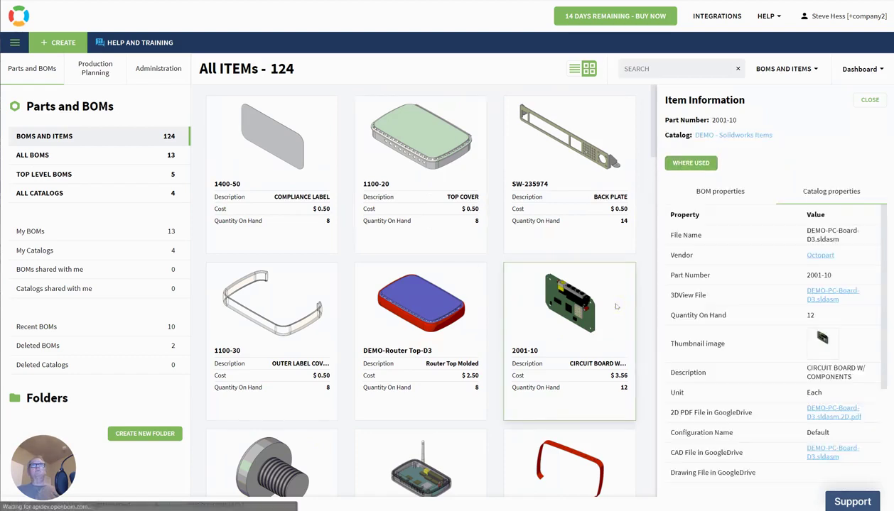
click(461, 441)
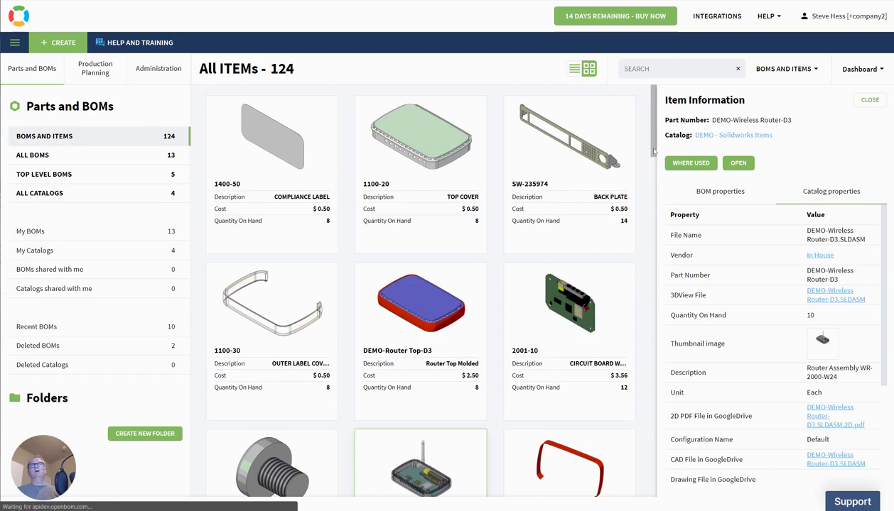
drag(654, 152, 653, 166)
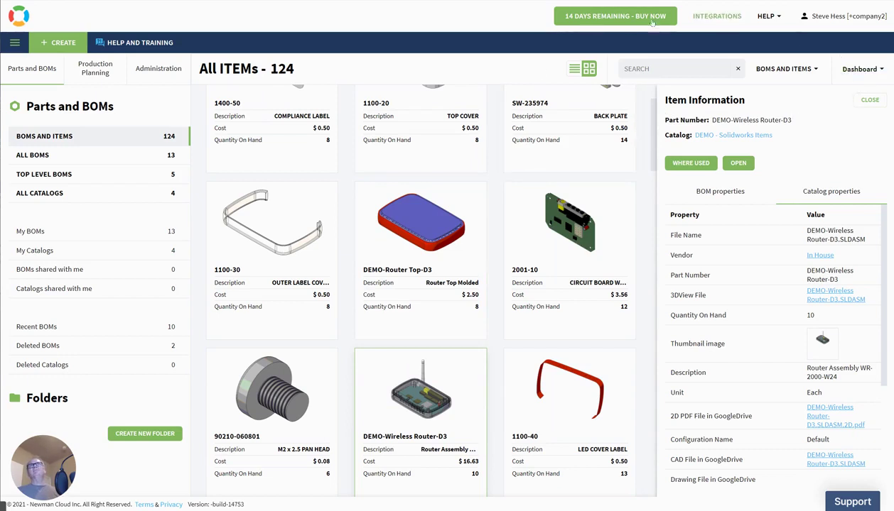
Toggle items between table list and card tiles, then open the BOMS AND ITEMS and Dashboard dropdowns
click(573, 69)
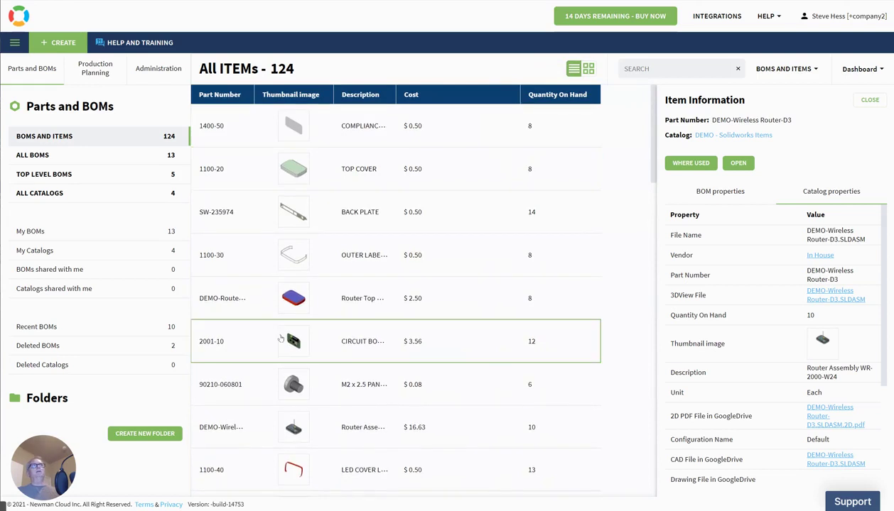
click(588, 68)
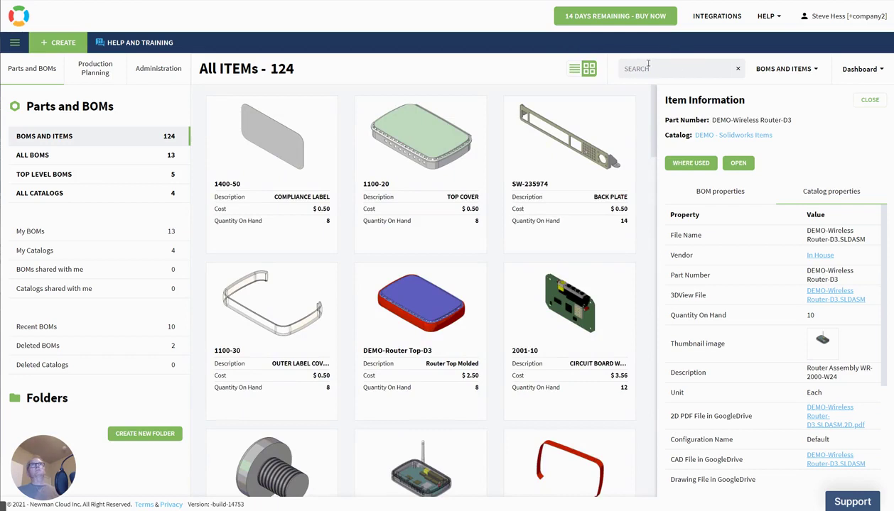
click(815, 70)
click(881, 71)
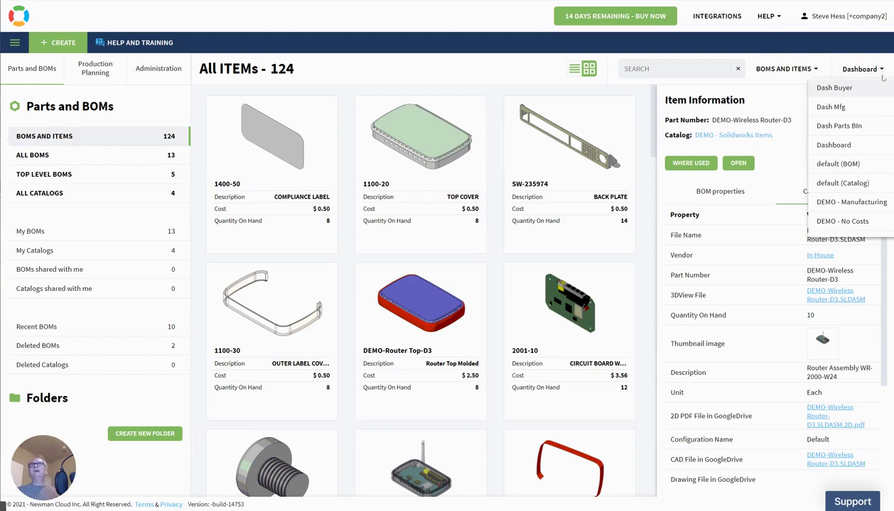
Dismiss the Dashboard dropdown and close the DEMO-Wireless Router-D3 Item Information panel
click(725, 41)
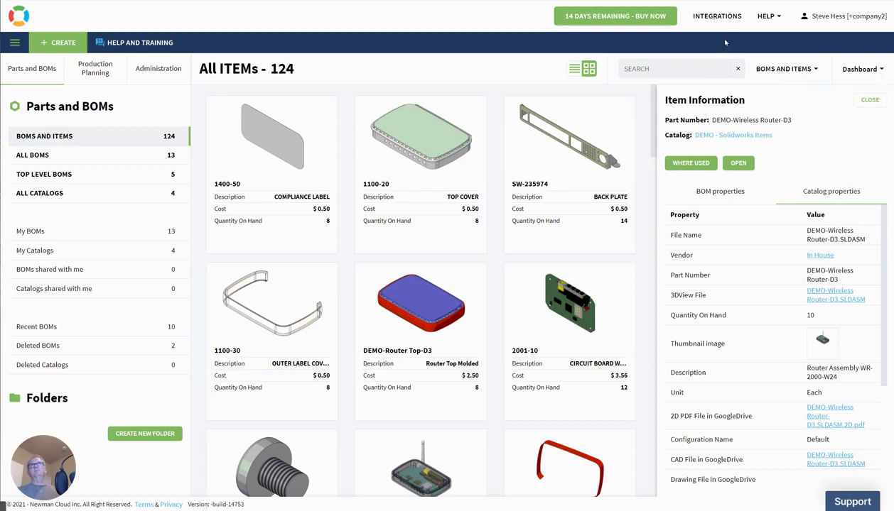
click(868, 101)
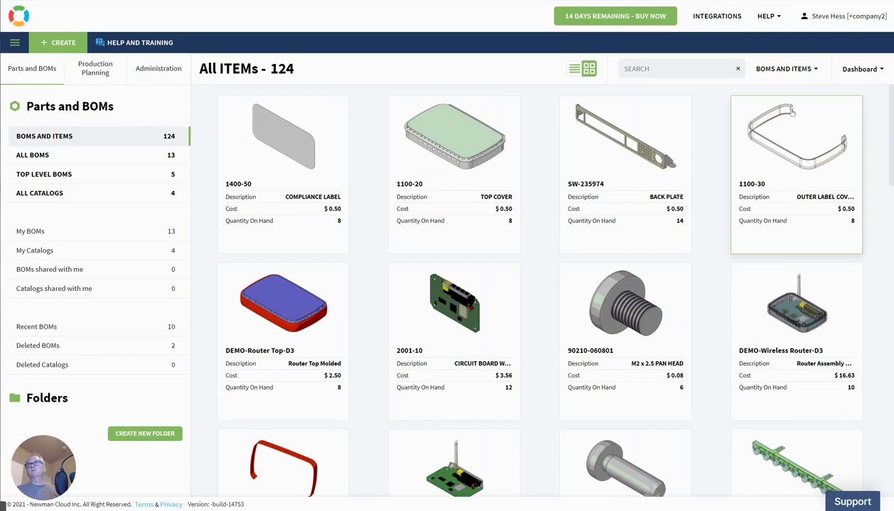
Apply the Dash Buyer view from the dashboard views dropdown, keeping the card grid
click(865, 71)
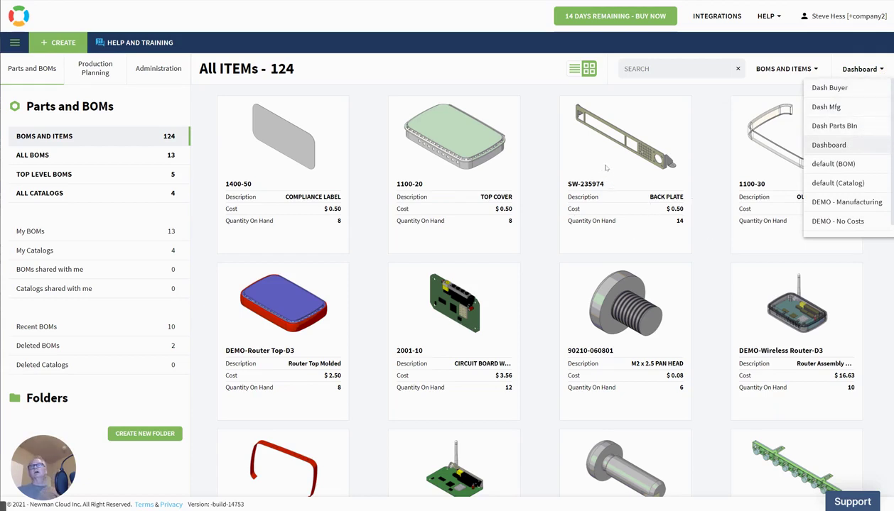
click(874, 349)
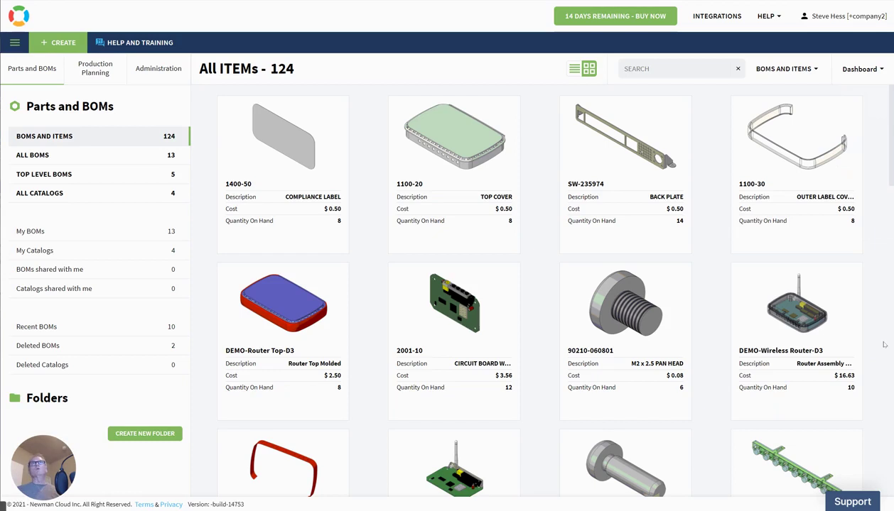
click(862, 70)
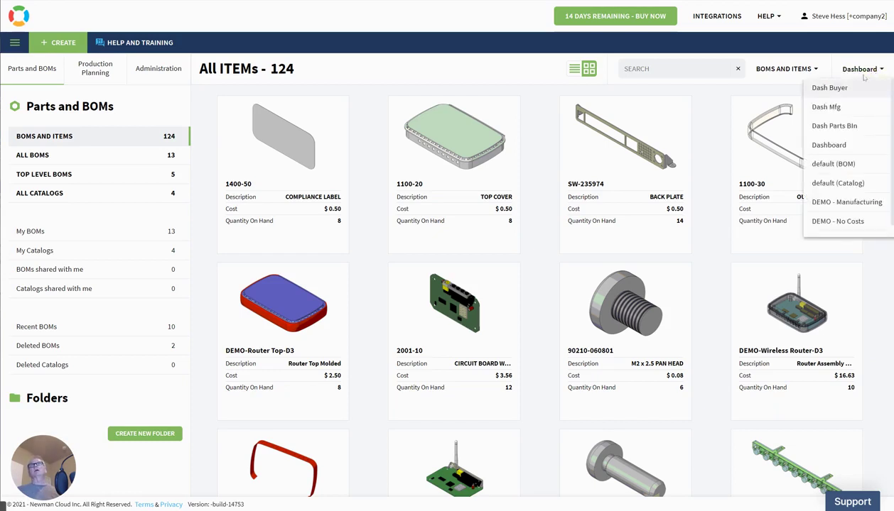
click(827, 88)
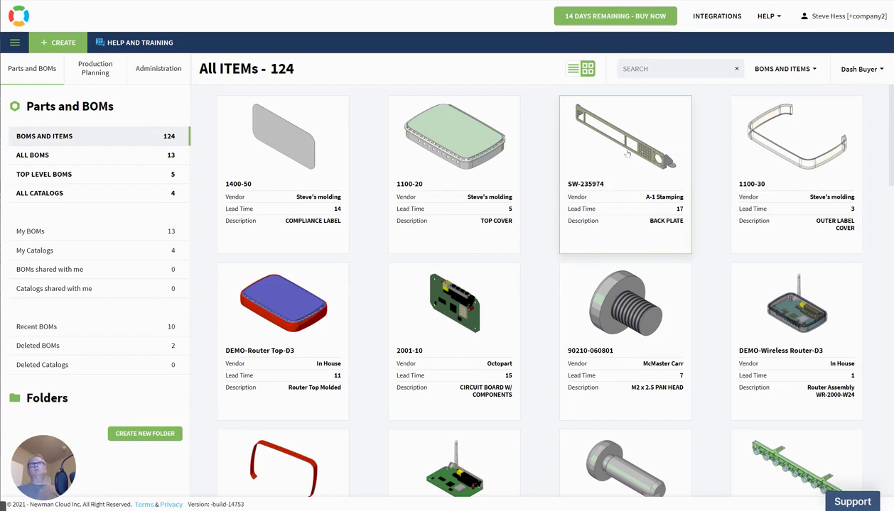
Preview the Dash Buyer items as a table, return to cards, and open the view dropdown
click(572, 69)
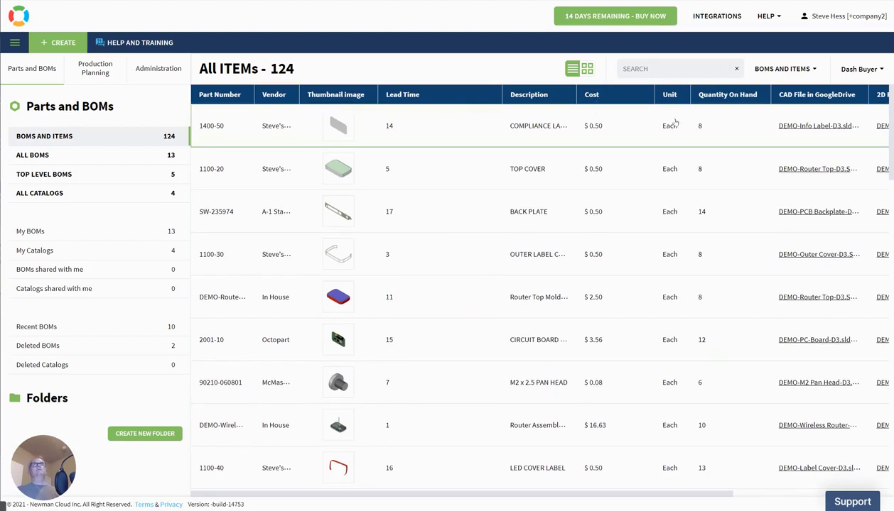
click(587, 68)
click(878, 69)
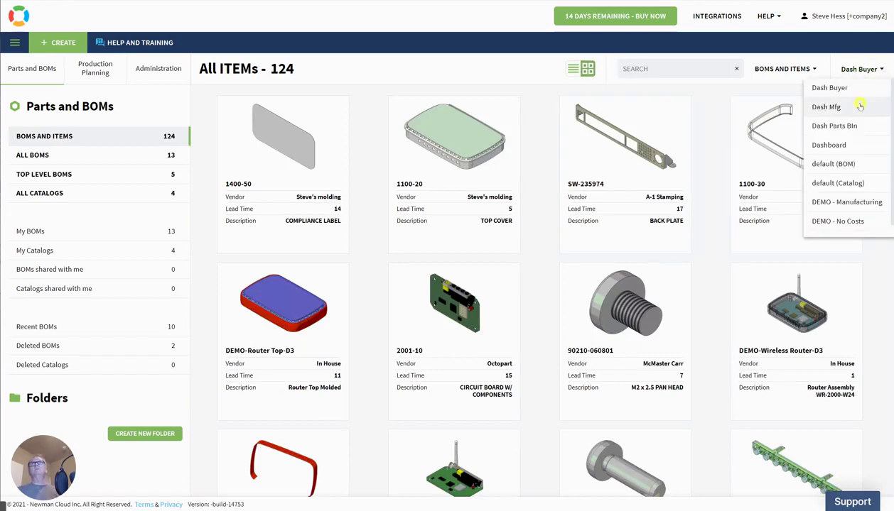
Apply Dash Mfg and open the 2001-10 DEMO-PC-Board 2D PDF in Google Drive
click(860, 107)
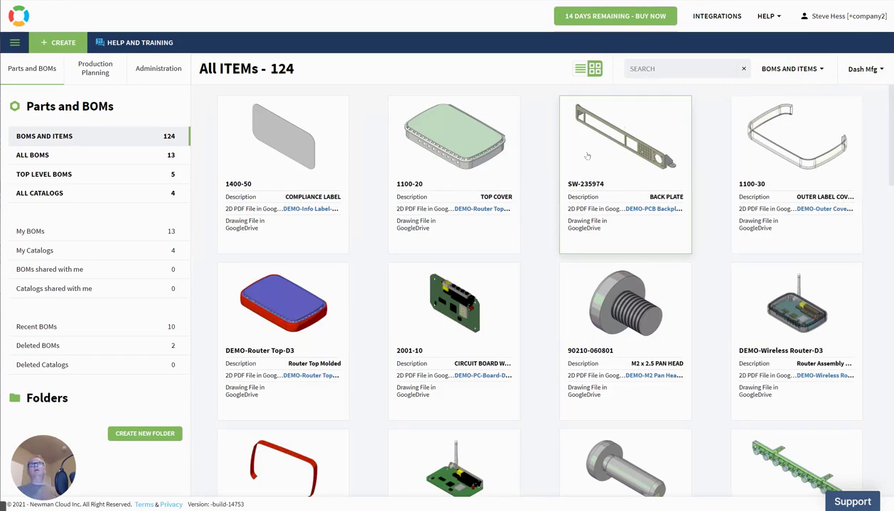
click(476, 375)
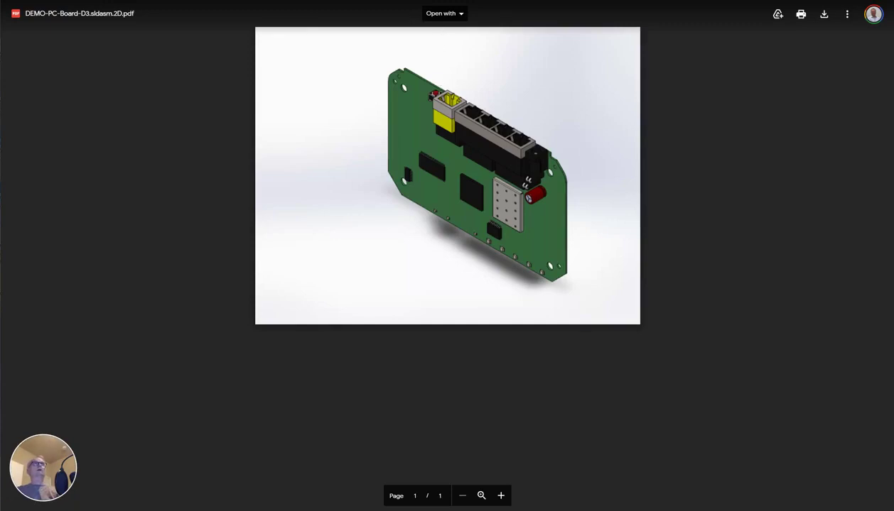
Leave the PC-Board PDF, then view and close the DEMO-Router Base-D3 drawing file
key(alt+Left)
scroll(534, 395, down, 5)
scroll(509, 365, down, 2)
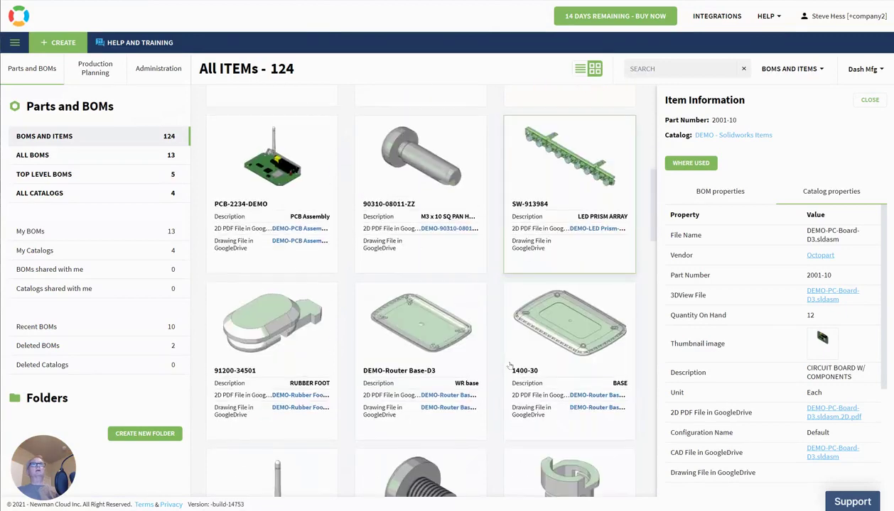
scroll(498, 341, down, 3)
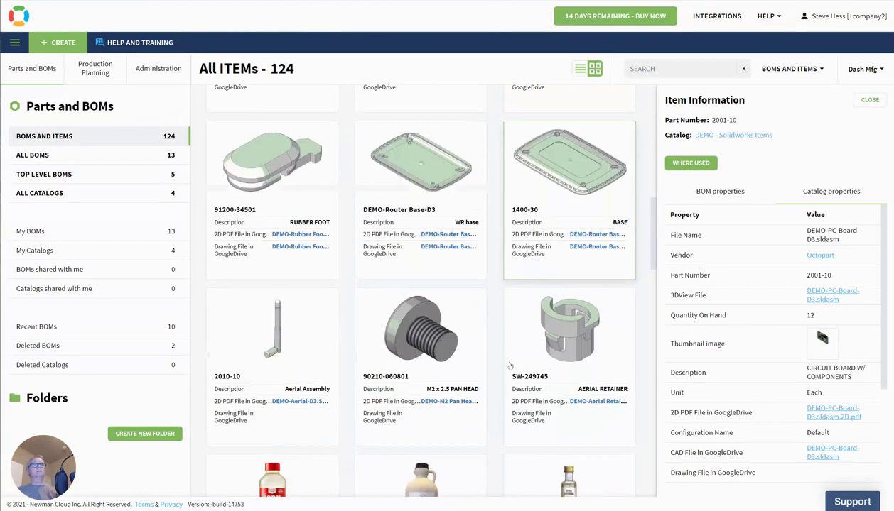
click(446, 246)
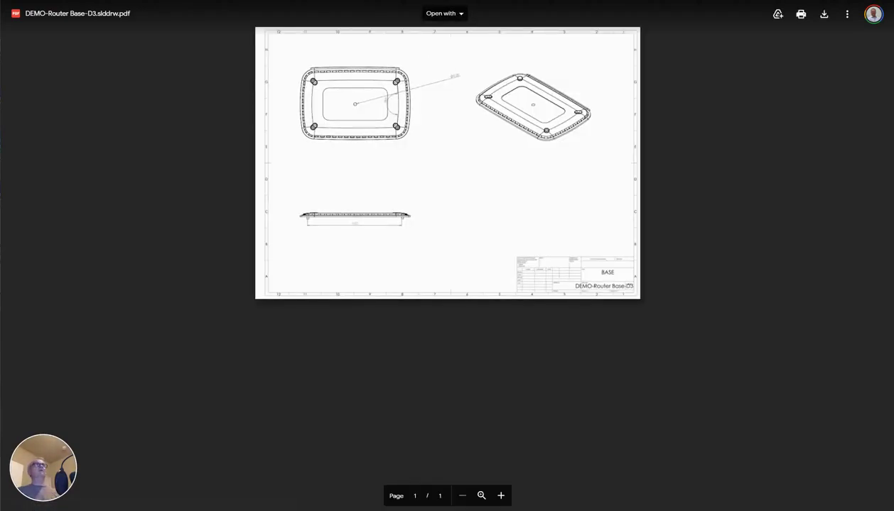
key(ctrl+w)
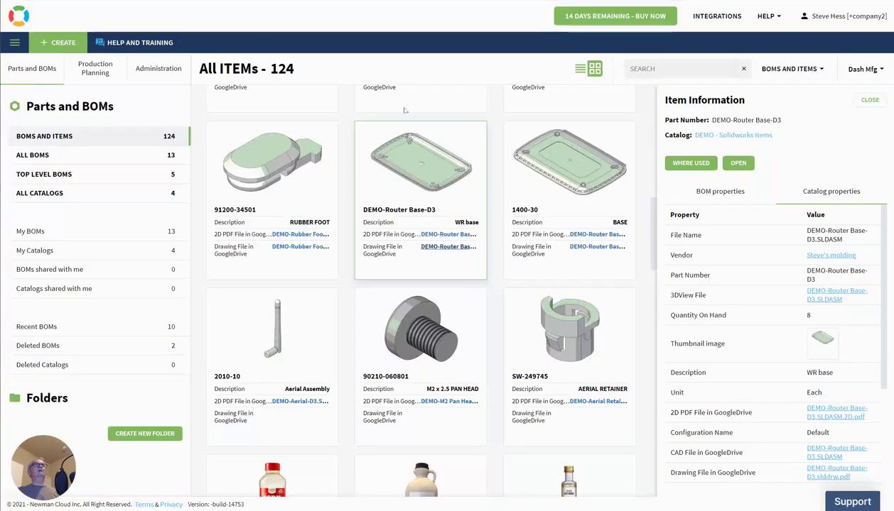
View Dash Mfg items as a table, try Dash Parts Bin, dismiss the no-columns warning, return to cards
click(579, 68)
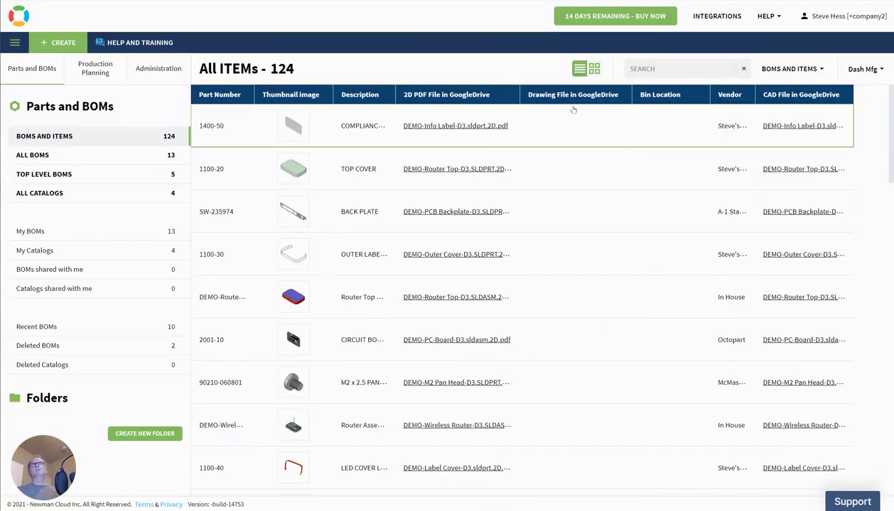
click(871, 72)
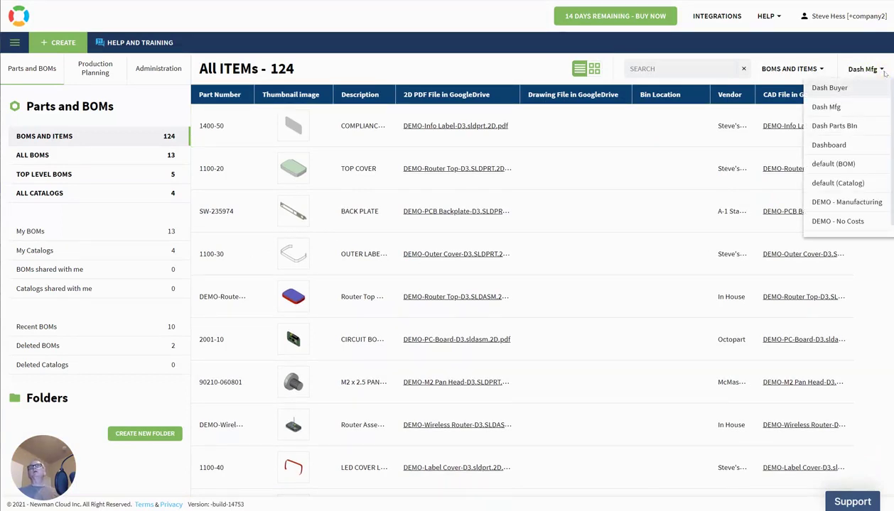
click(835, 130)
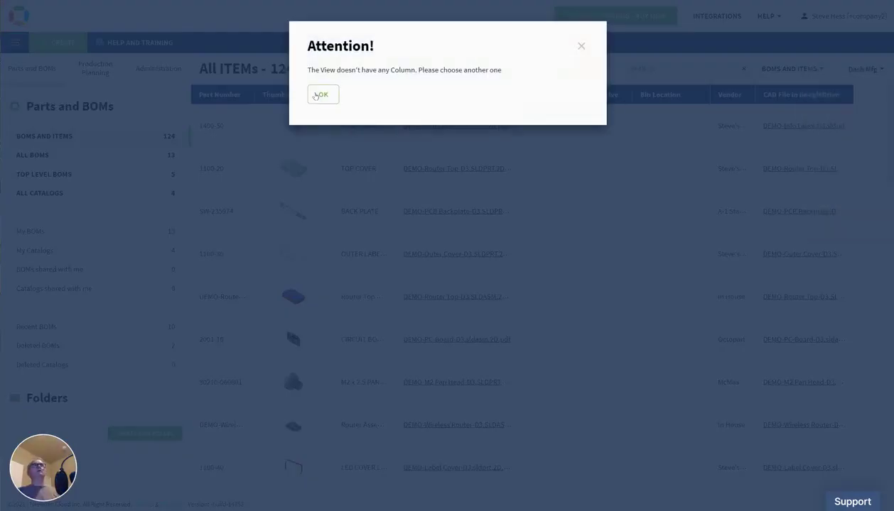
click(318, 92)
click(595, 68)
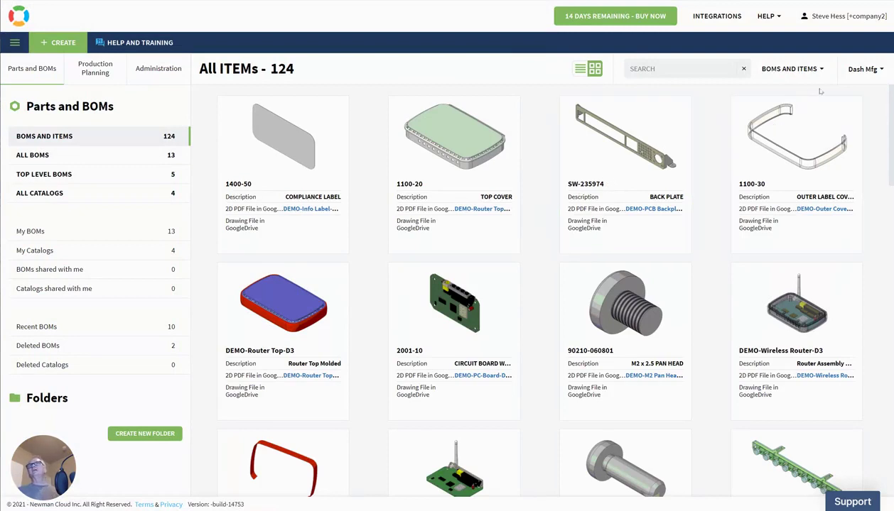
Pick the default Dashboard view from the Dash Mfg view dropdown
click(878, 71)
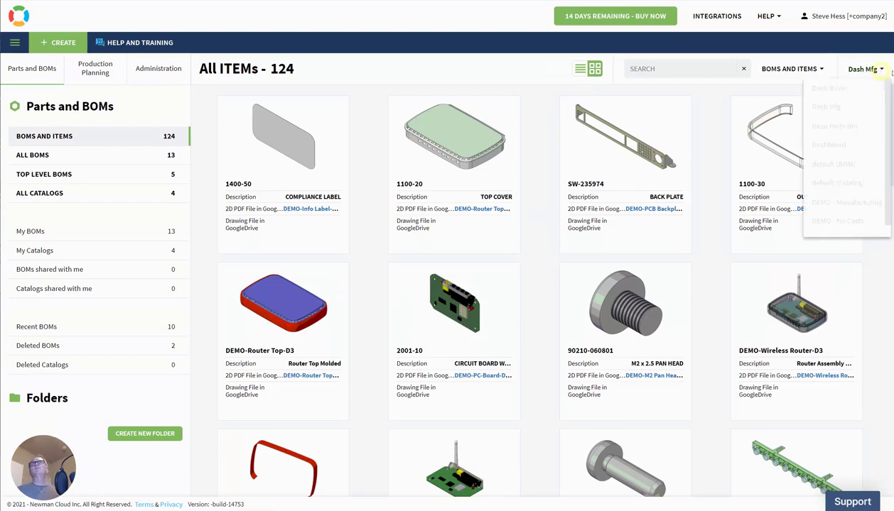
click(836, 146)
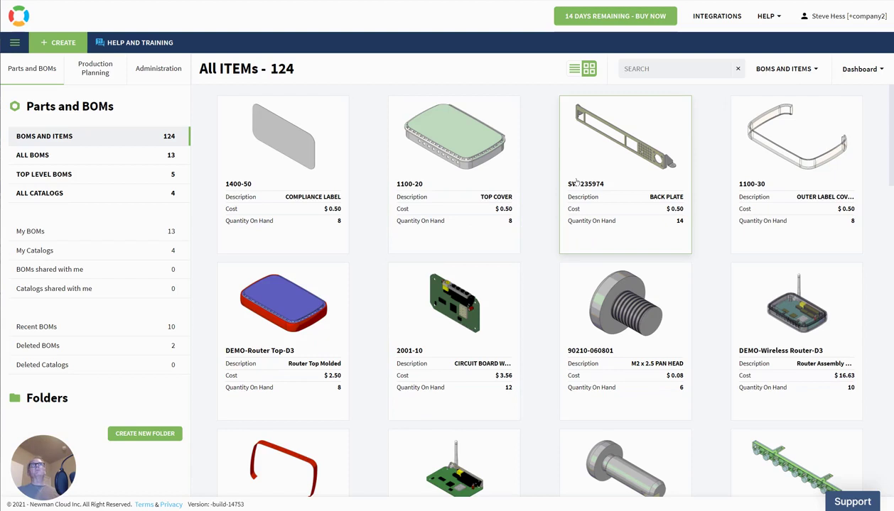
Show the Dashboard items as a table and widen the Thumbnail image column
click(573, 68)
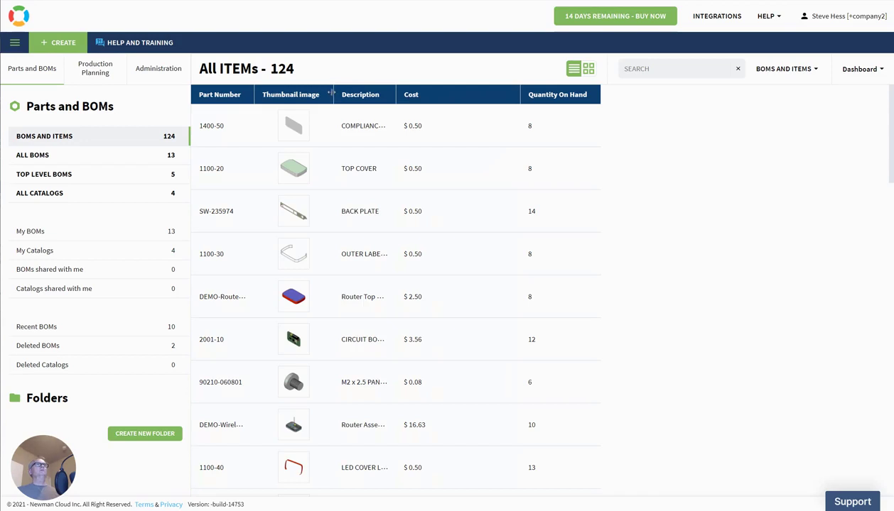
drag(331, 93, 375, 93)
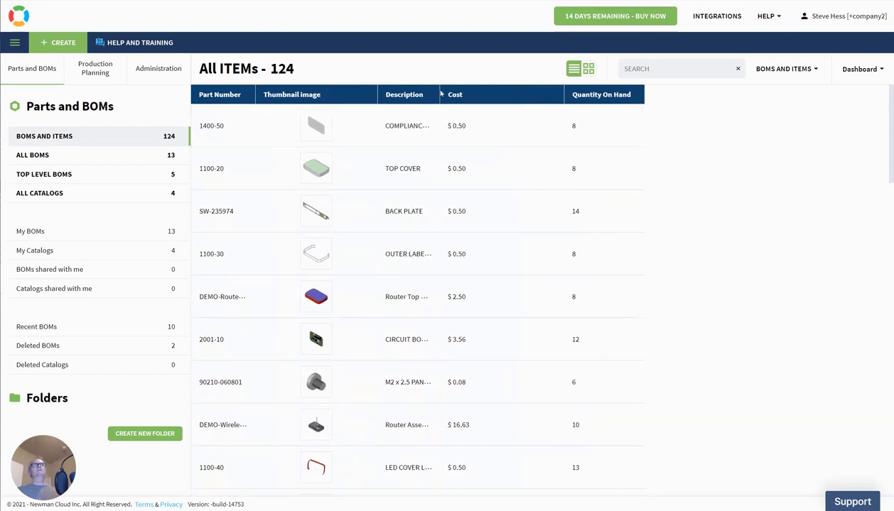
drag(439, 90, 468, 93)
Switch the table to the Dash Buyer view
click(875, 74)
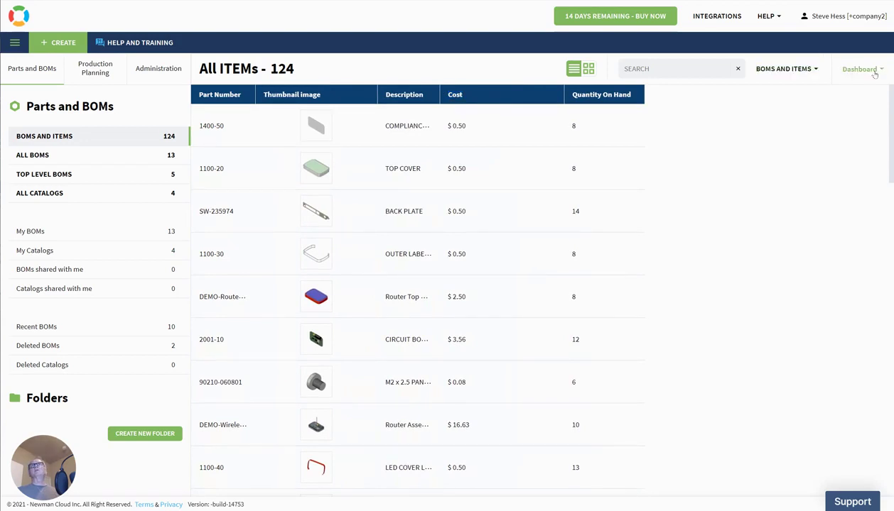
click(875, 71)
click(853, 87)
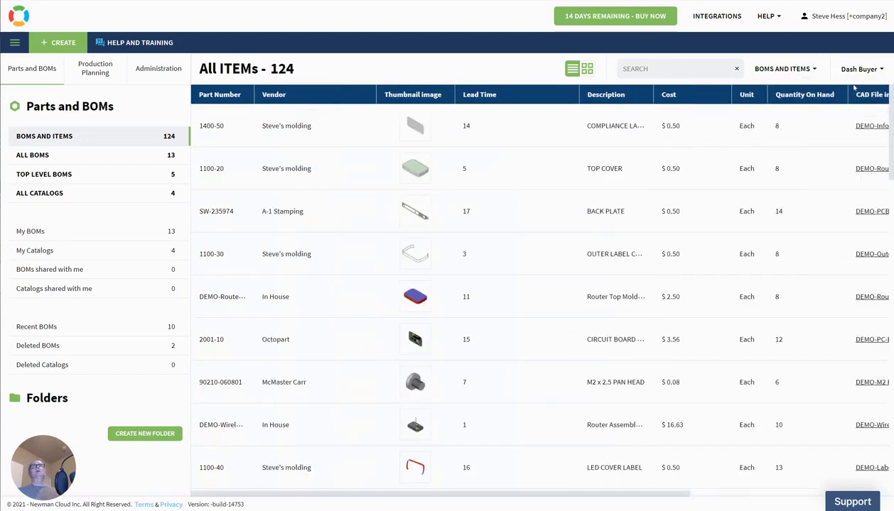